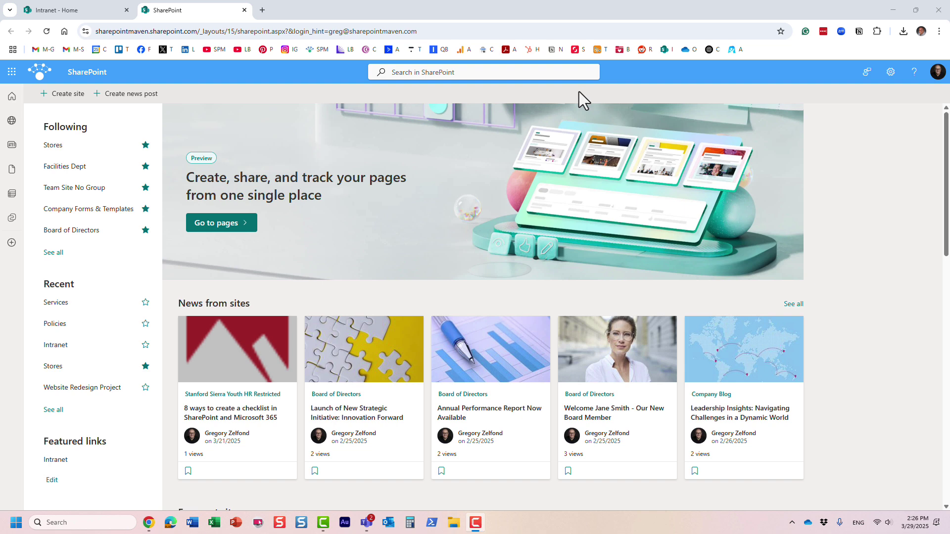
Confirm the signed-in account, then start a Team site using the Standard team template
click(938, 72)
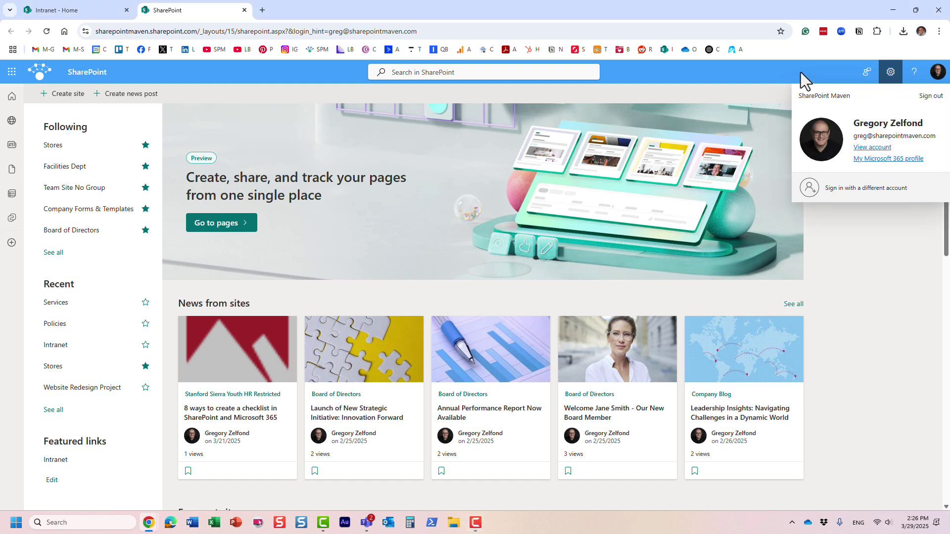
click(786, 71)
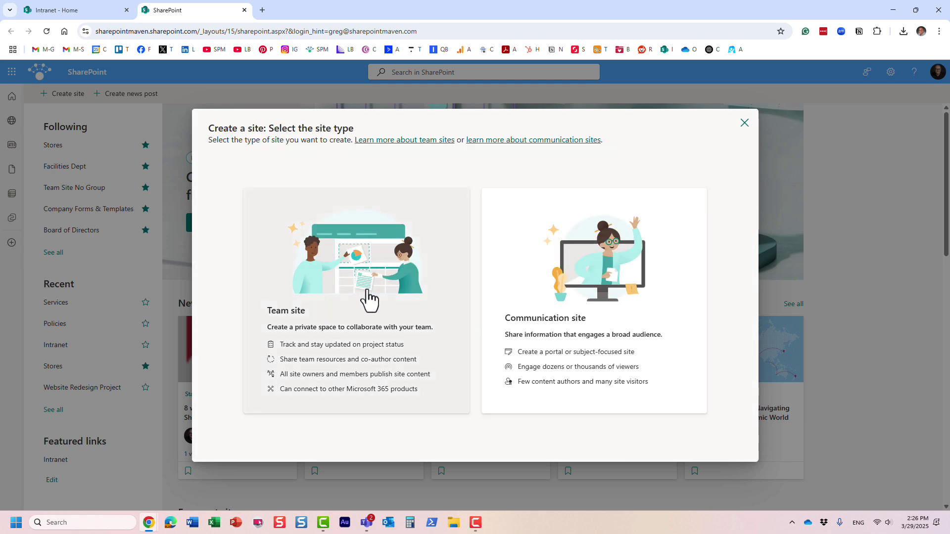
click(369, 297)
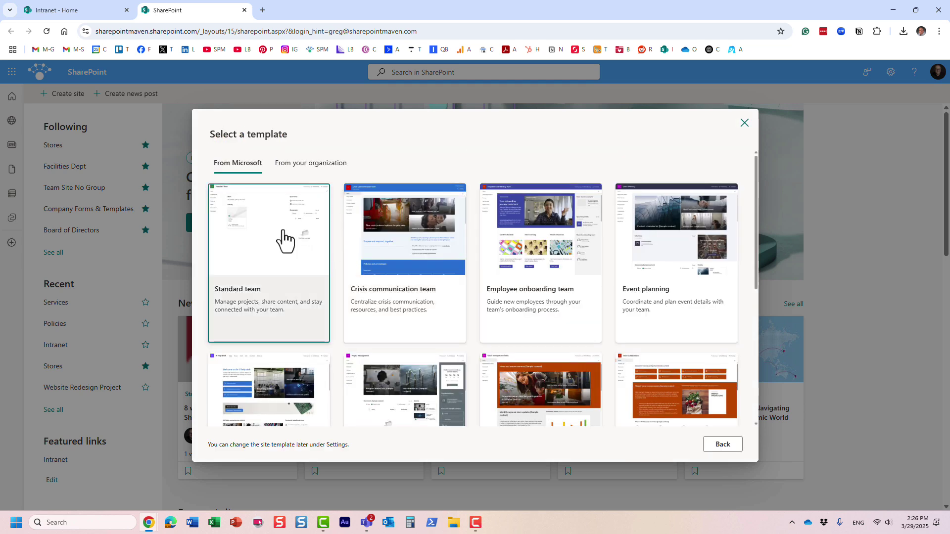
click(282, 240)
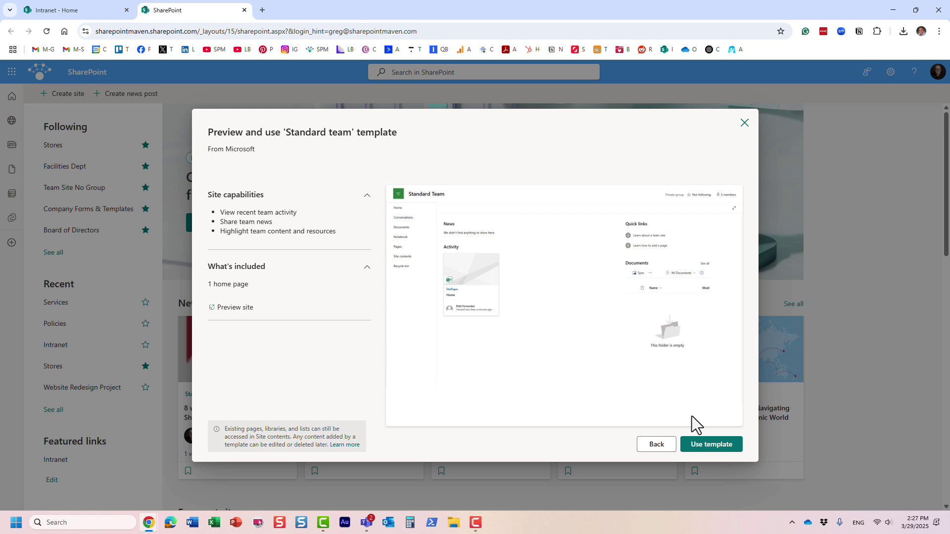
Apply the Standard team template and enter 'Some site for' plus the admin user's name as site name
click(703, 443)
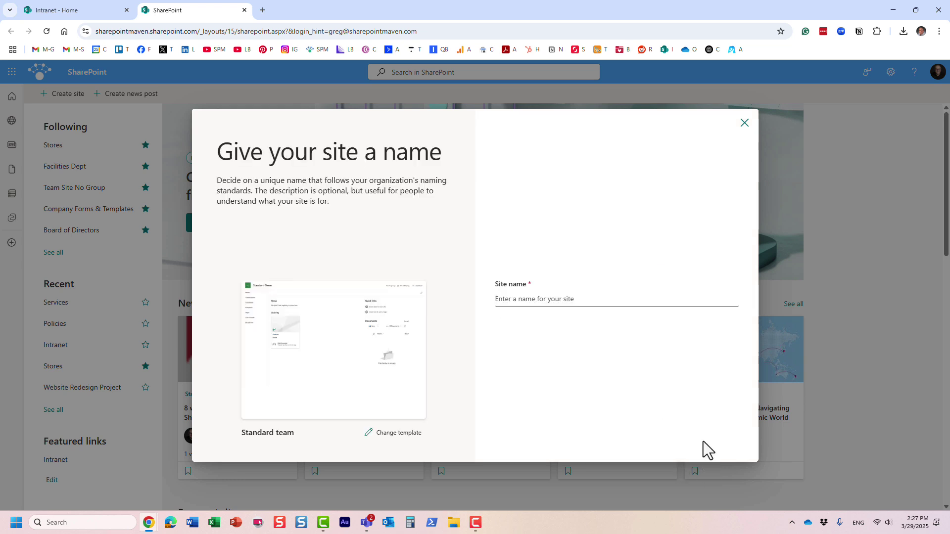
click(537, 300)
text(Some )
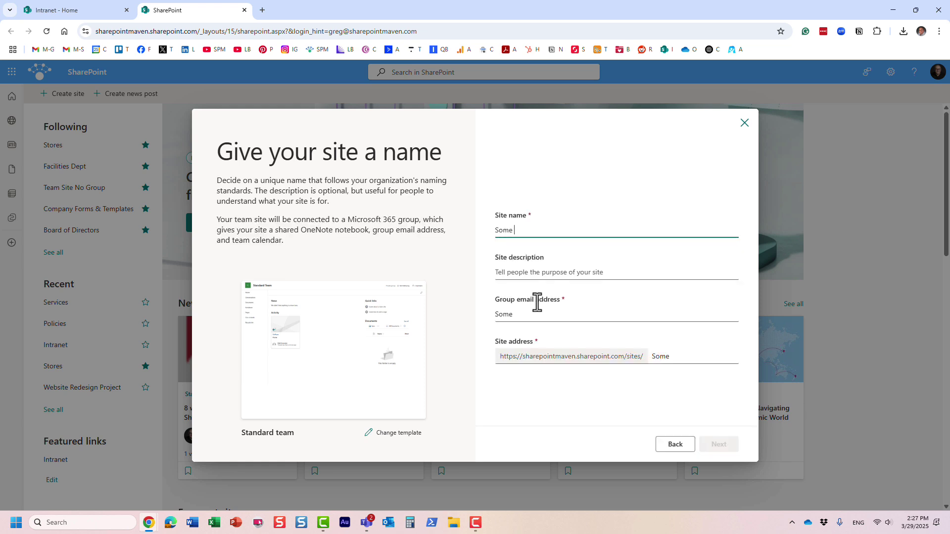
text(site for Greg)
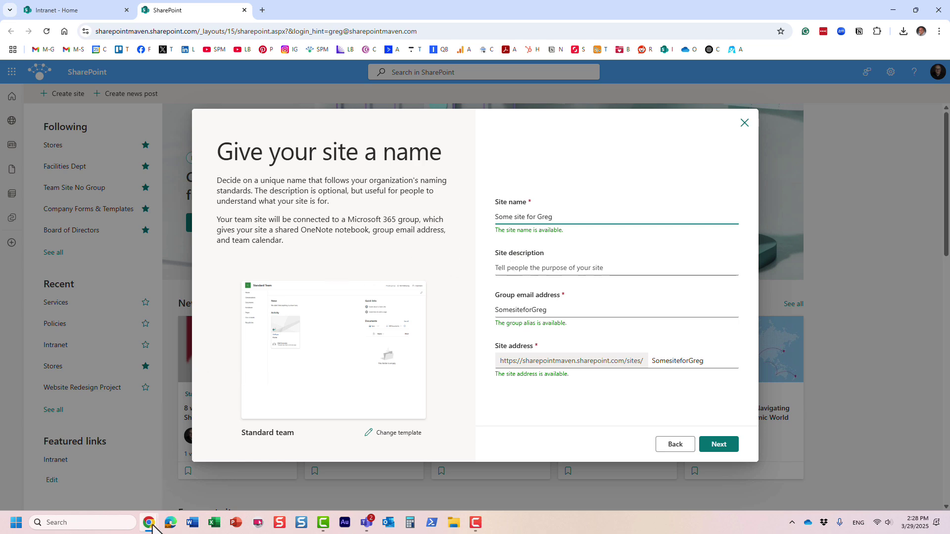
Switch to the incognito SharePoint window and confirm the second user is signed in
mouse_move(149, 523)
mouse_move(153, 499)
click(180, 470)
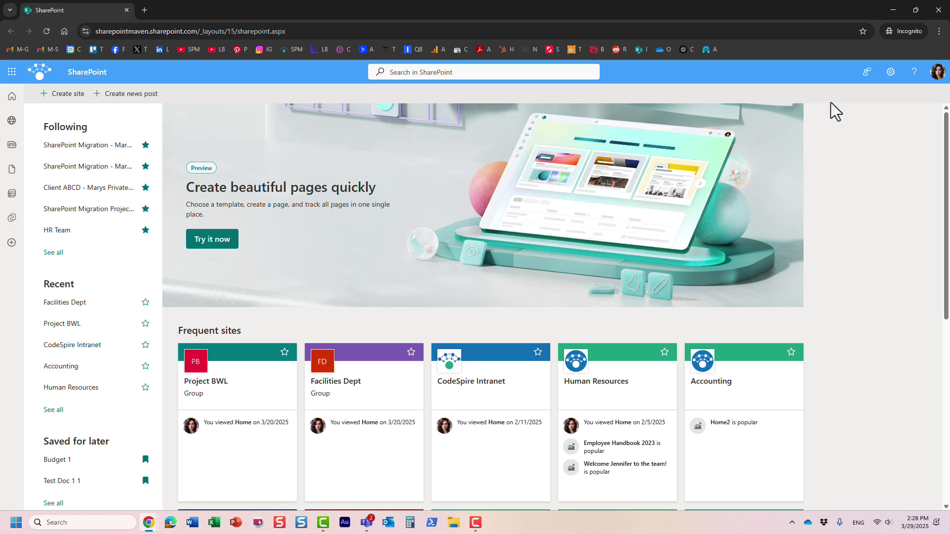
click(938, 74)
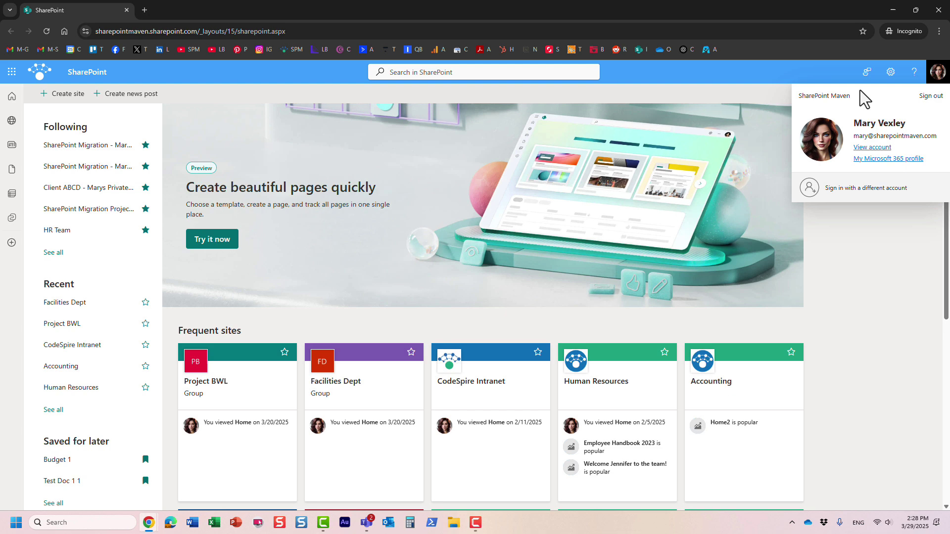
click(824, 79)
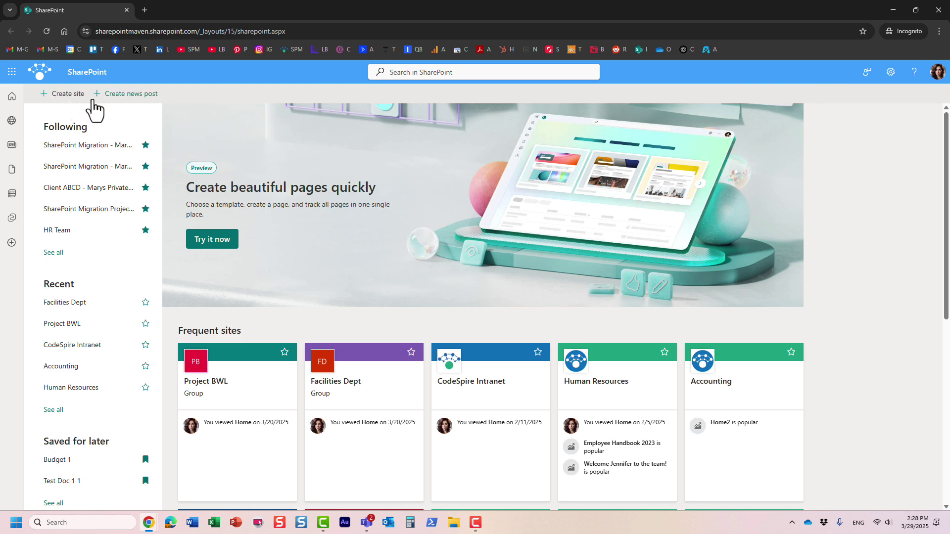
As the second user, start a Standard team site named 'Some site for' plus that user's name
click(66, 95)
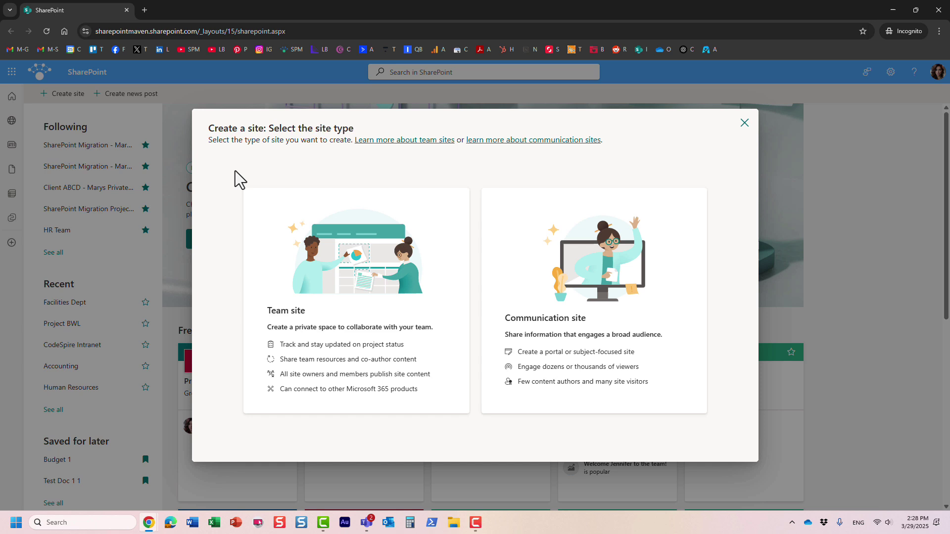
click(325, 293)
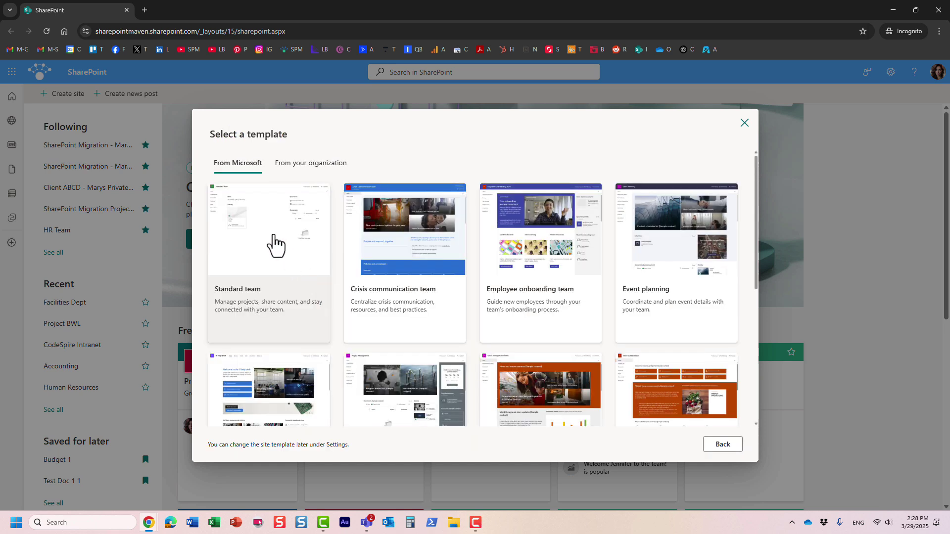
click(276, 244)
click(716, 445)
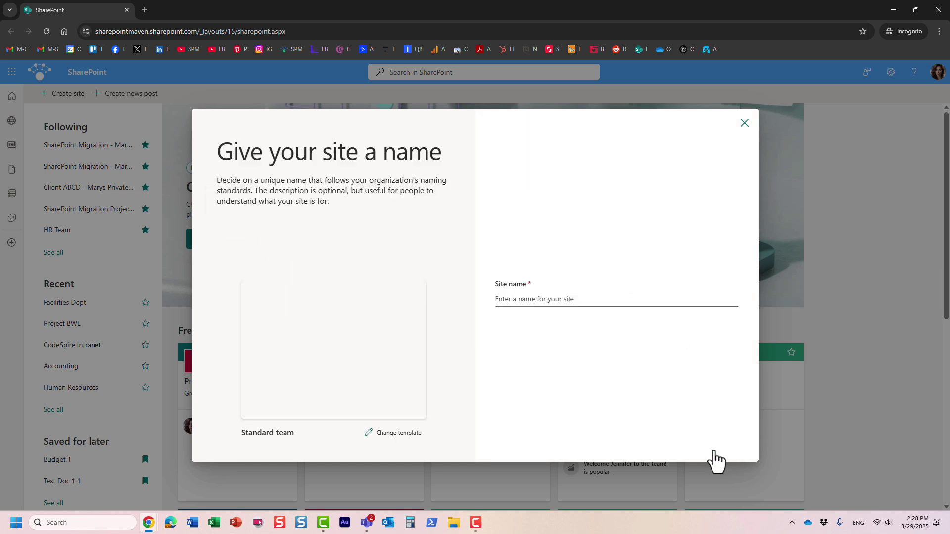
click(525, 300)
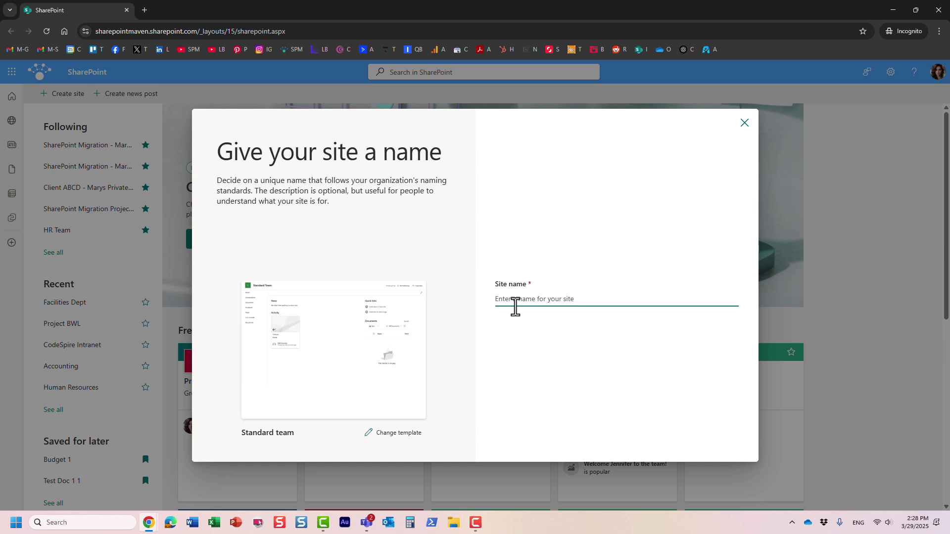
text(Some site f)
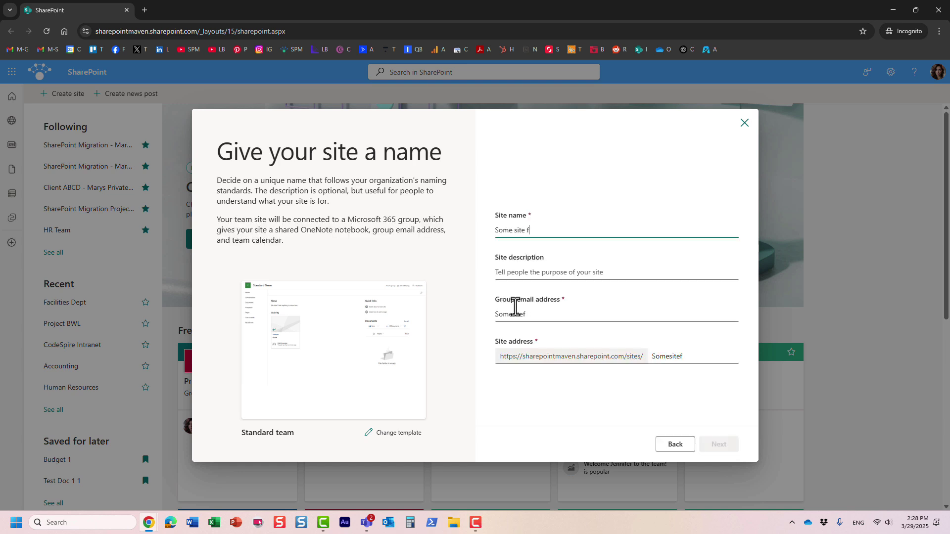
text(or Mary)
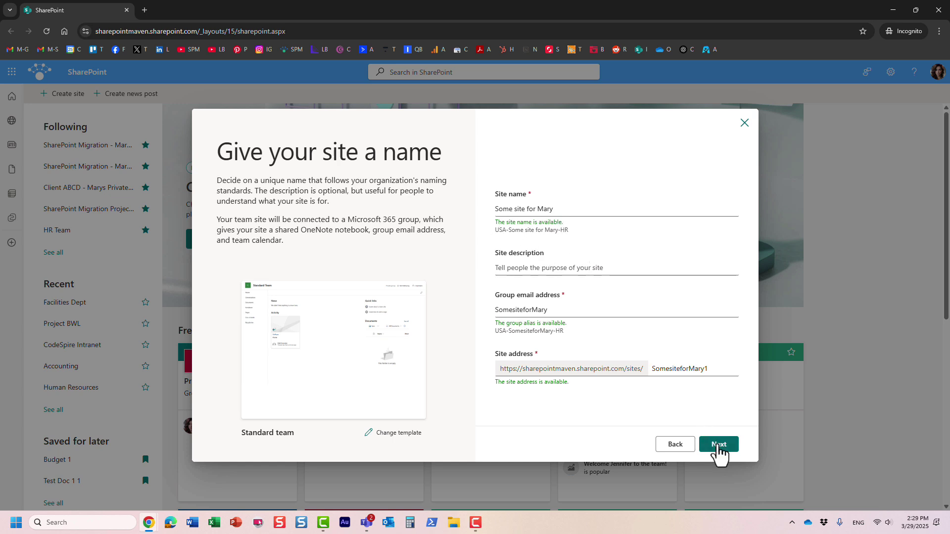
Keep Private and English and create the site, opening its USA-…-HR home page
click(718, 446)
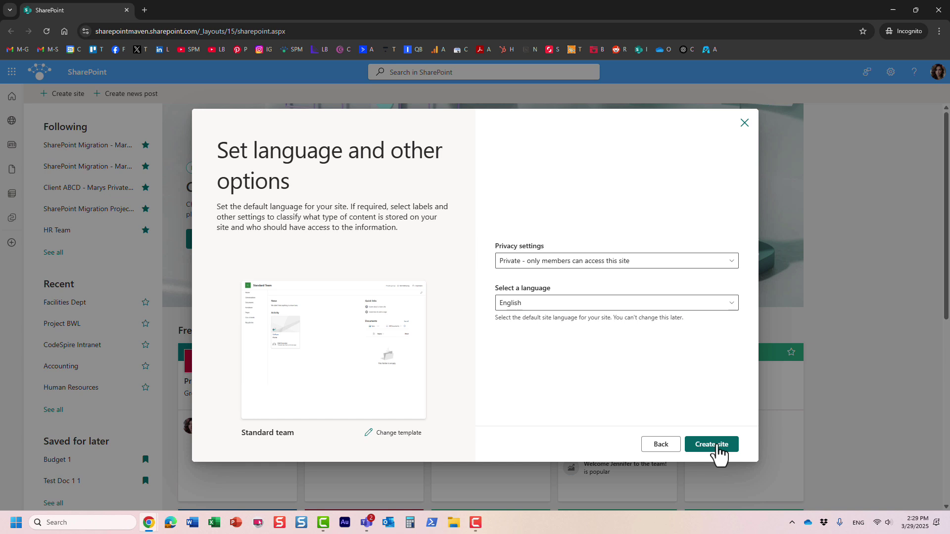
click(718, 447)
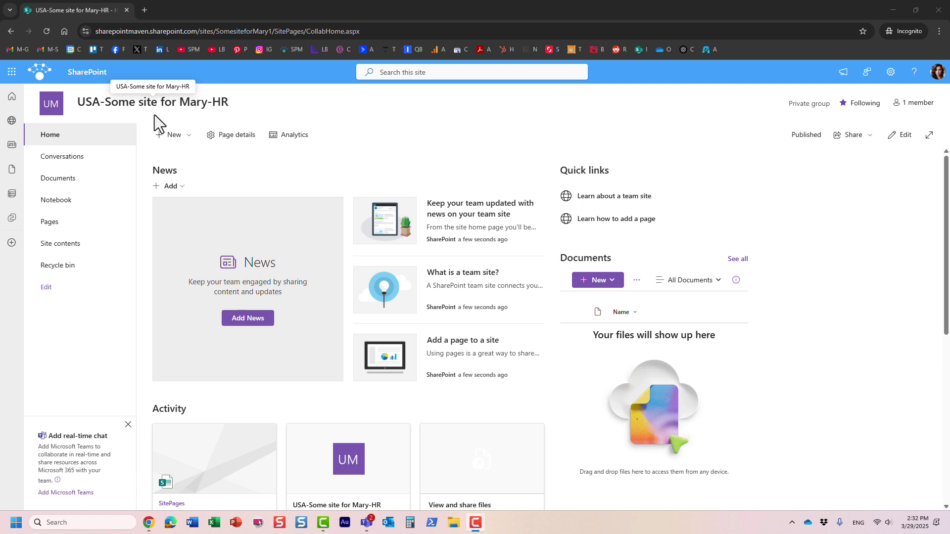
mouse_move(90, 105)
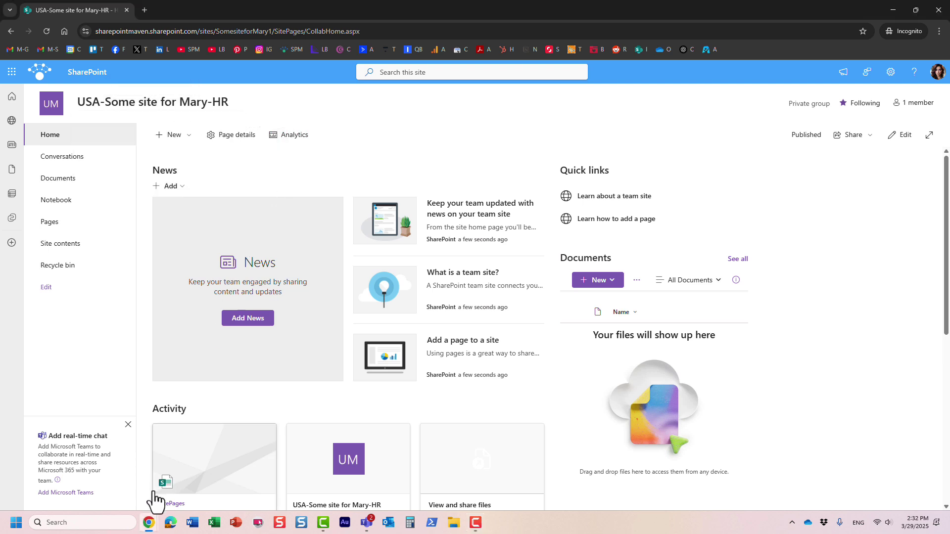
Inspect the new USA-…-HR site's details in the admin center's Active sites list
click(119, 474)
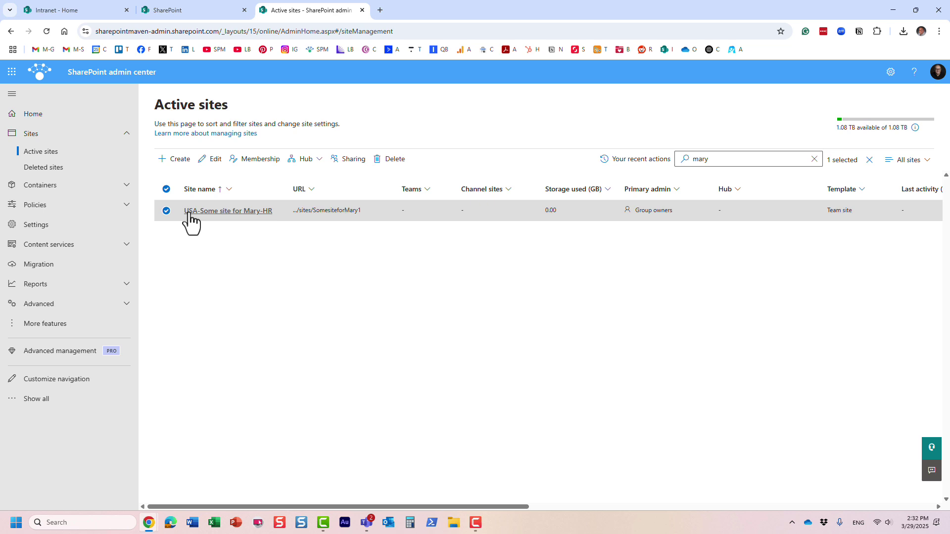
click(219, 212)
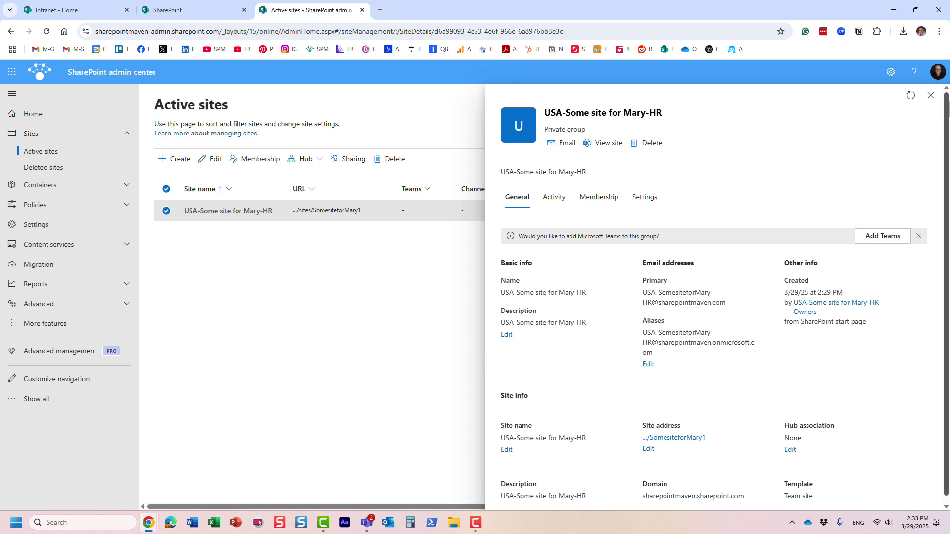
click(929, 96)
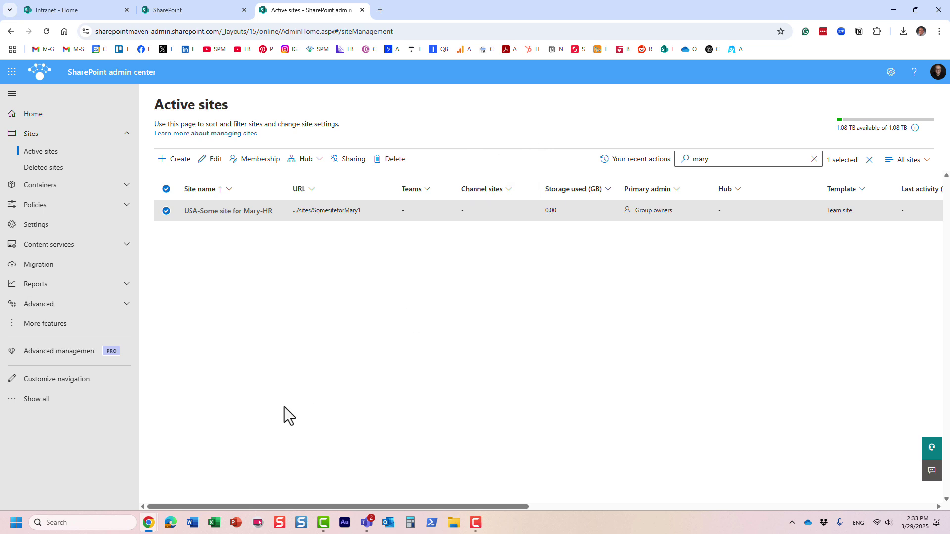
Go from the SharePoint app launcher to the Microsoft 365 admin center, then Entra's Groups options
click(174, 14)
click(12, 72)
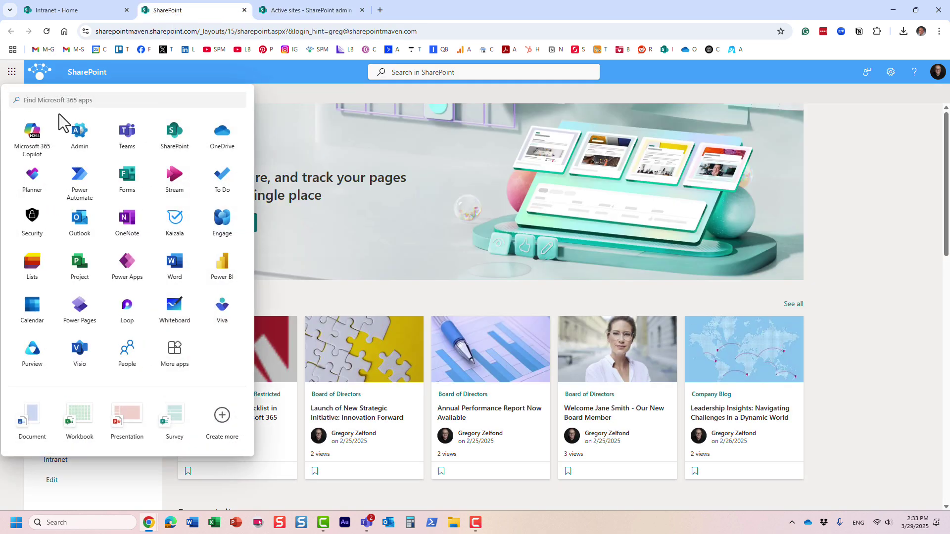
click(79, 130)
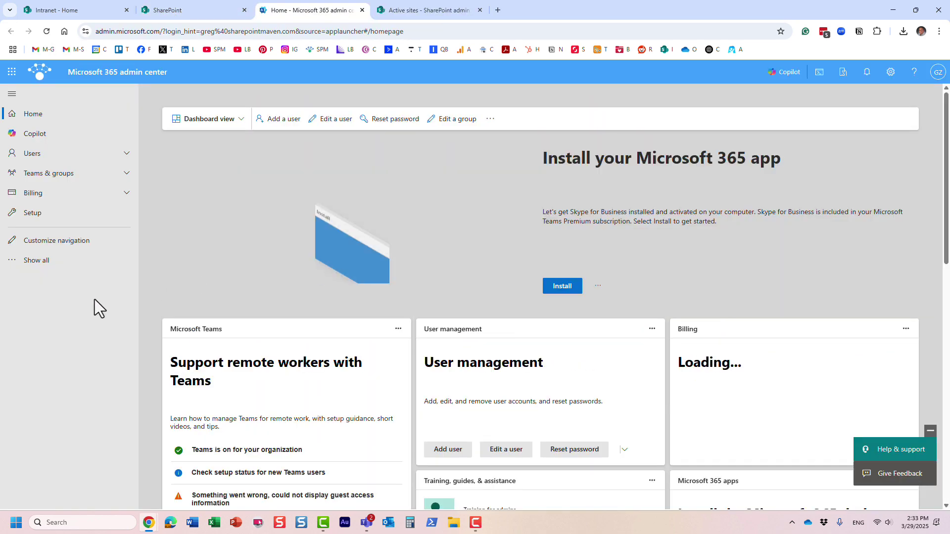
click(25, 261)
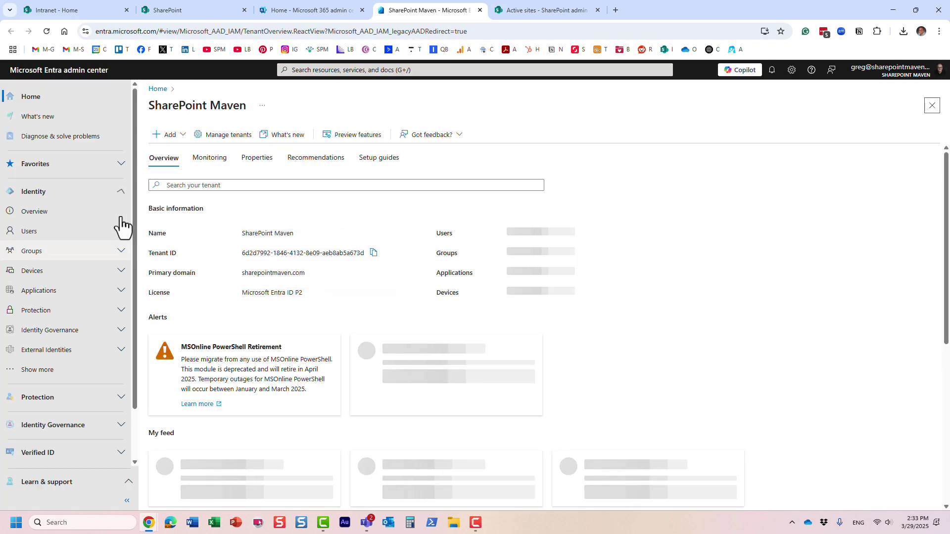
click(37, 253)
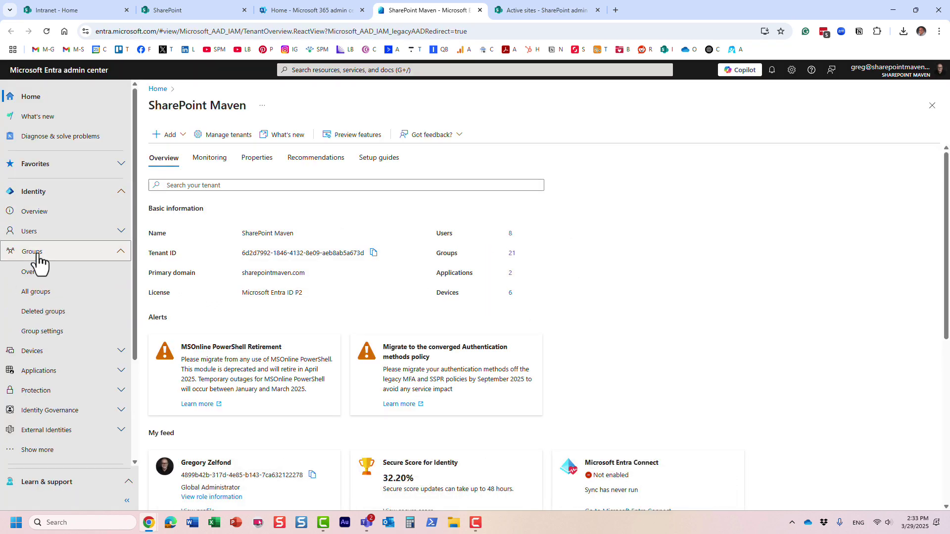
Open Group settings and then the Naming policy page
click(43, 331)
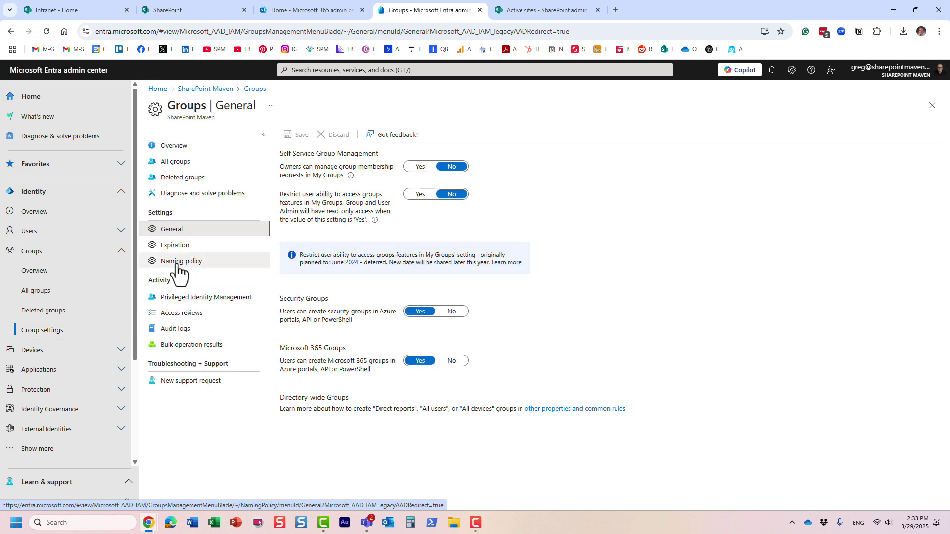
click(179, 263)
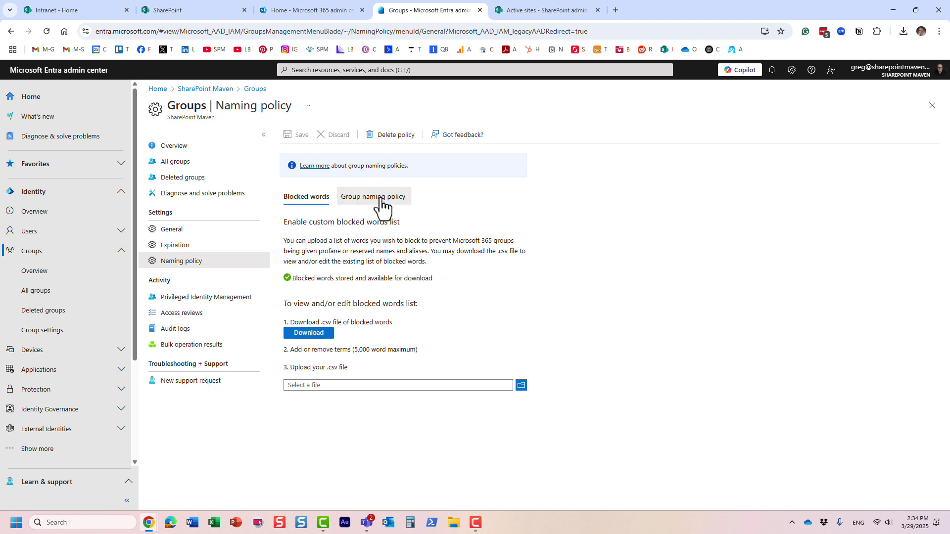
Review the policy format <CountryOrRegion>-<Group name>-<Department>, highlighting the Group name part
click(380, 198)
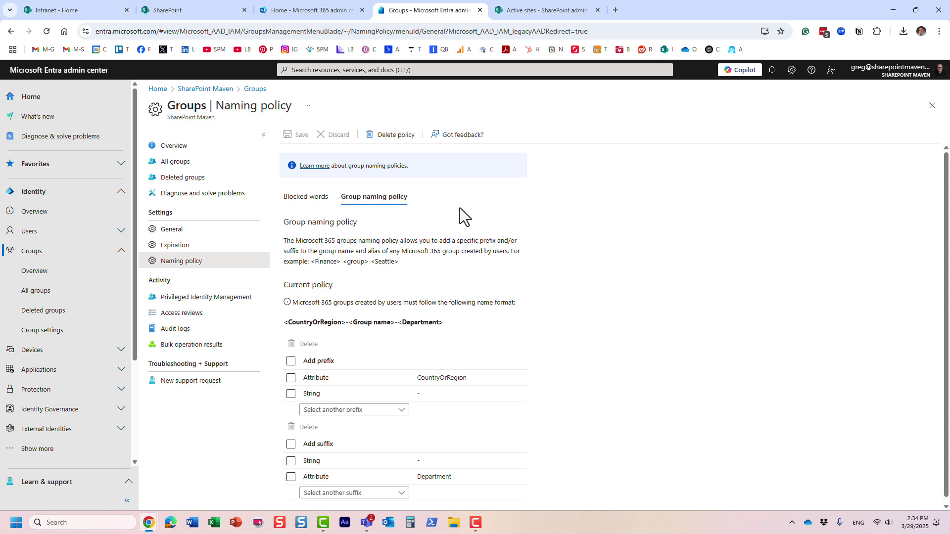
scroll(460, 209, down, 1)
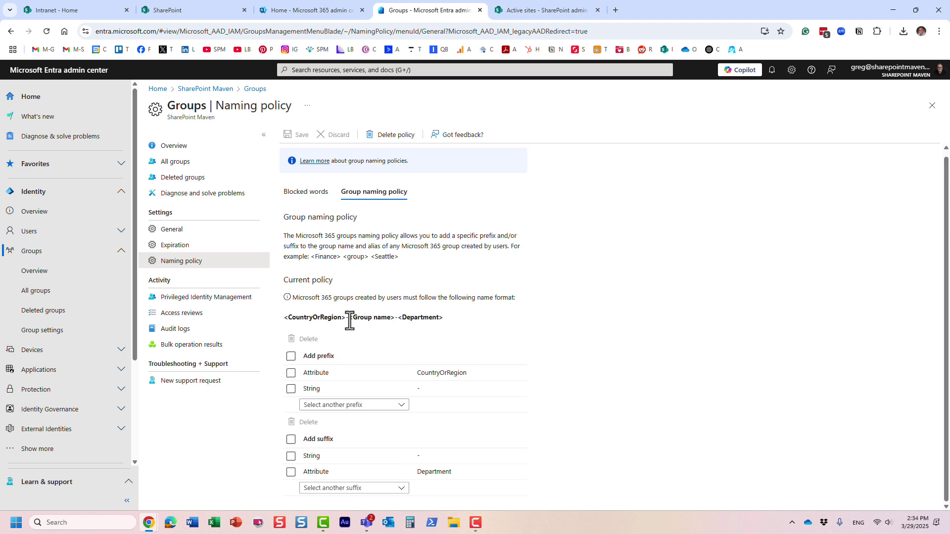
drag(353, 318, 389, 317)
mouse_move(379, 371)
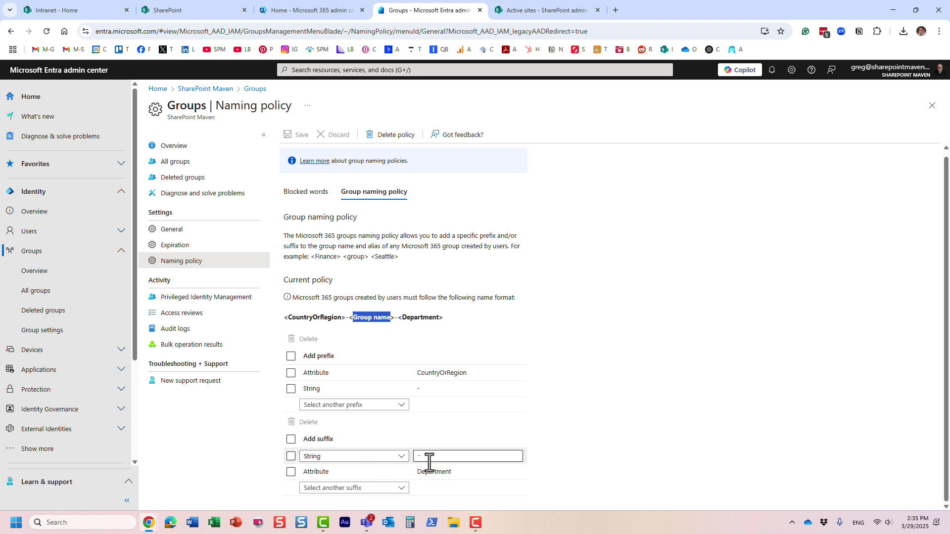
Add an Attribute entry to the naming policy suffix, leaving its attribute type unselected
click(430, 455)
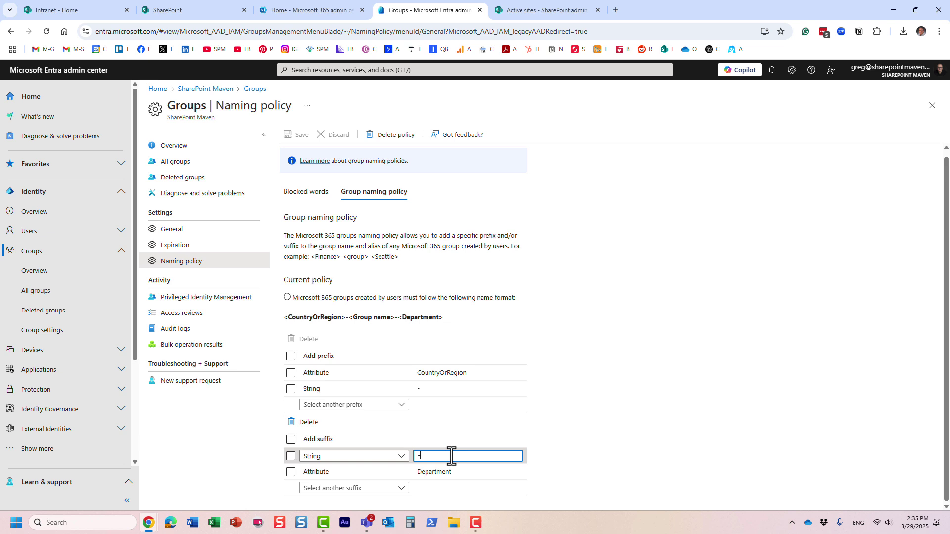
click(386, 471)
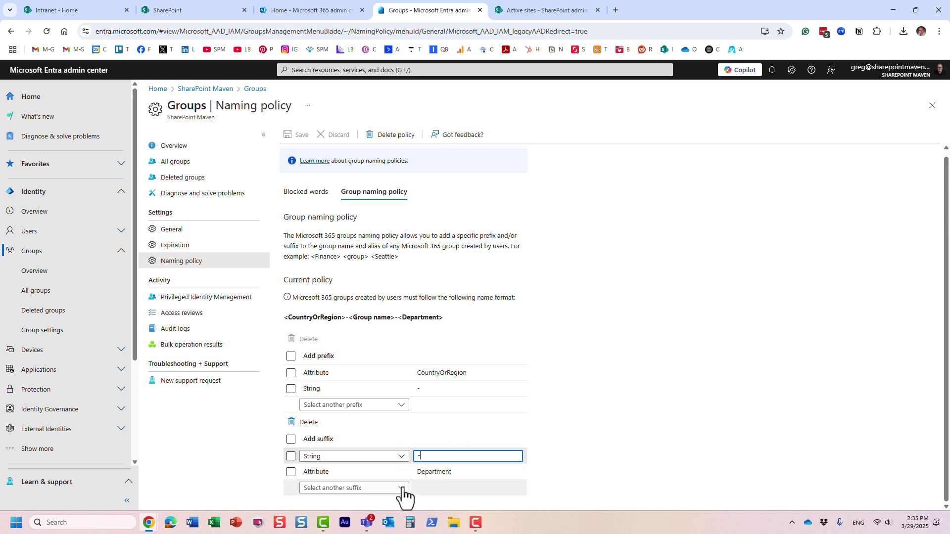
click(400, 488)
click(360, 462)
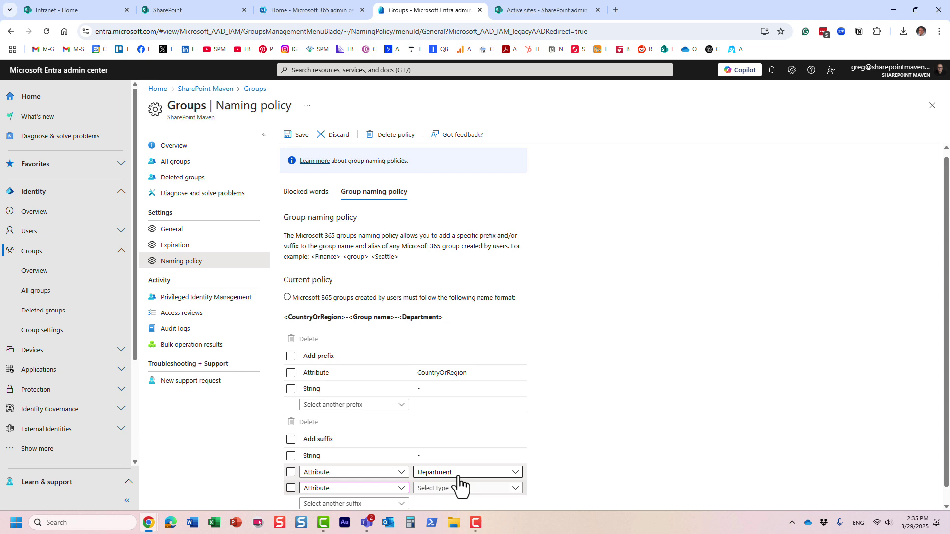
click(474, 474)
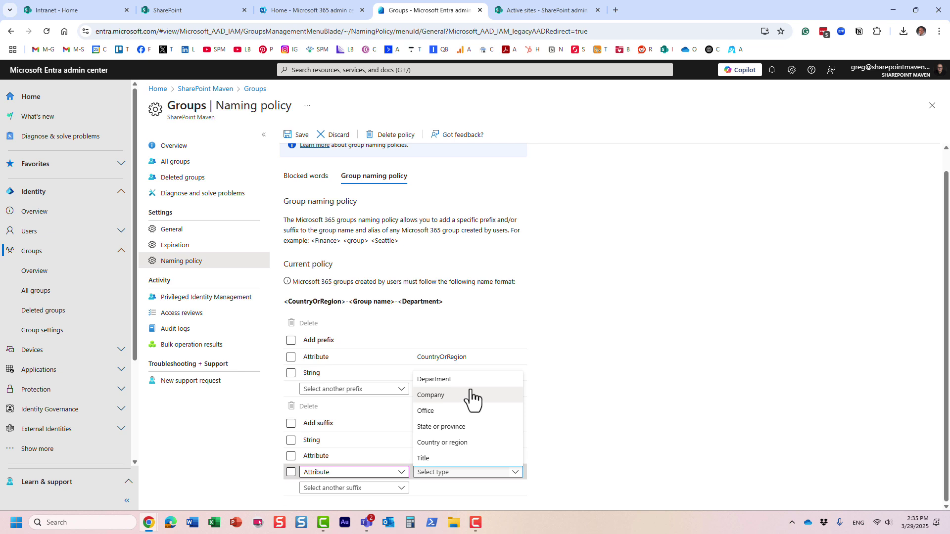
click(548, 345)
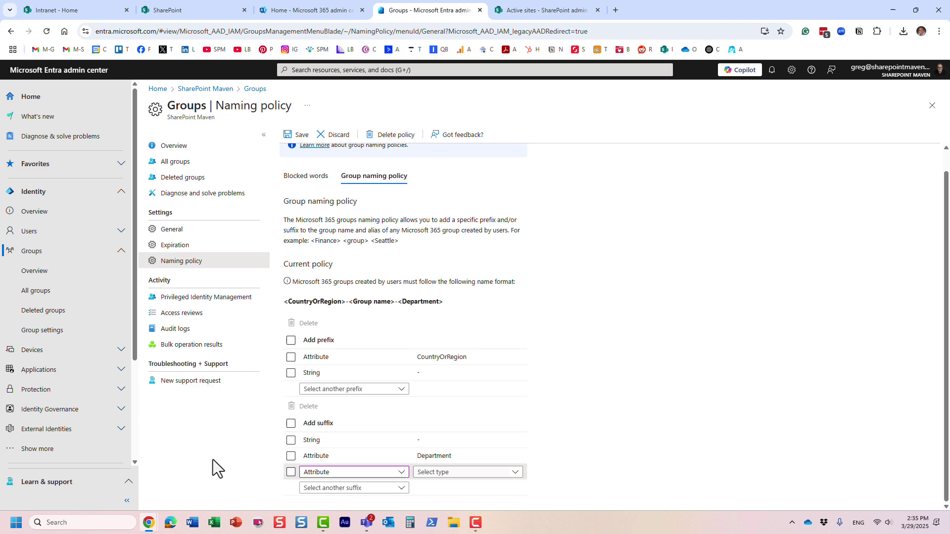
Review the USA-Some site for Mary-HR details on Active sites, then clear the search filter
click(548, 10)
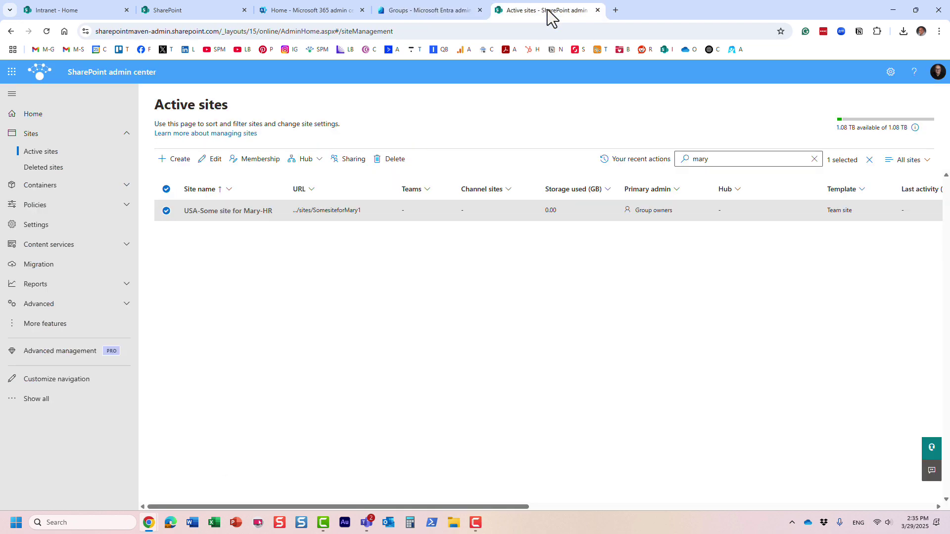
click(240, 212)
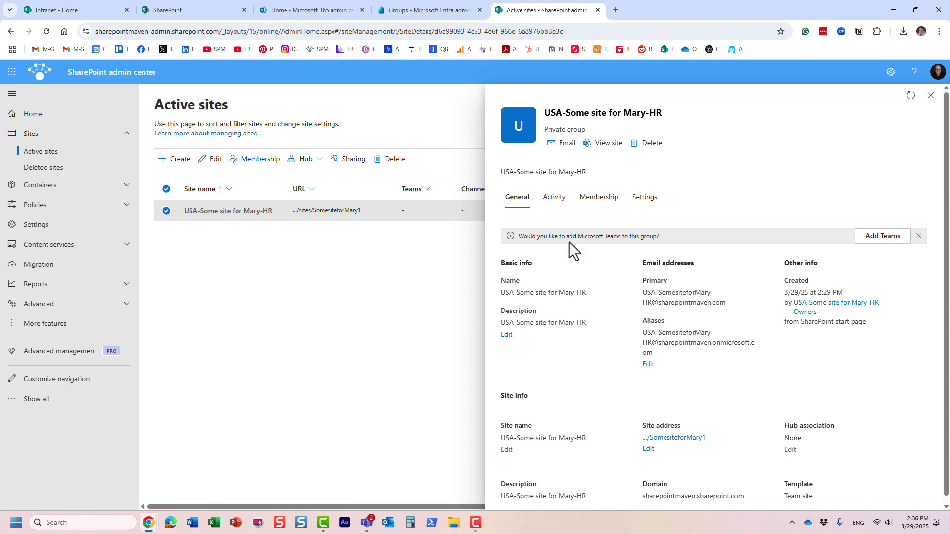
click(930, 95)
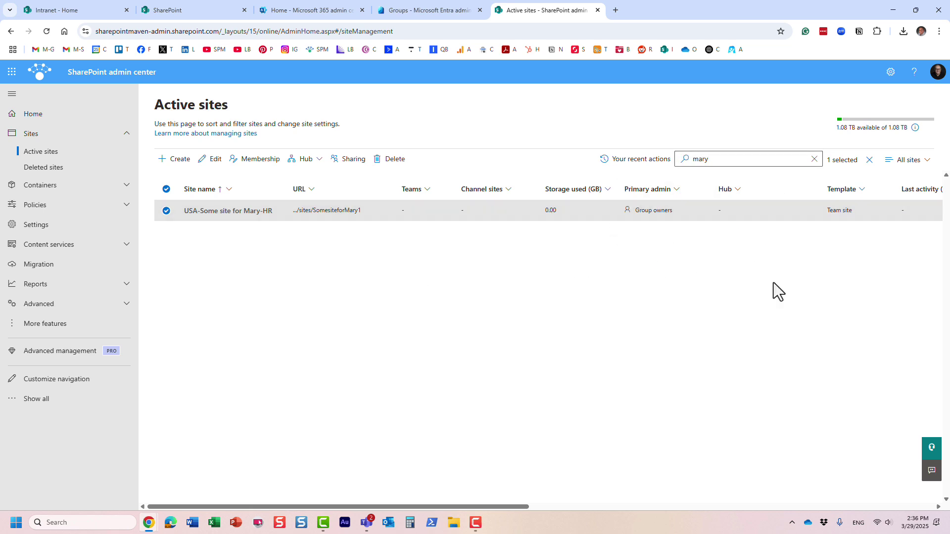
click(814, 159)
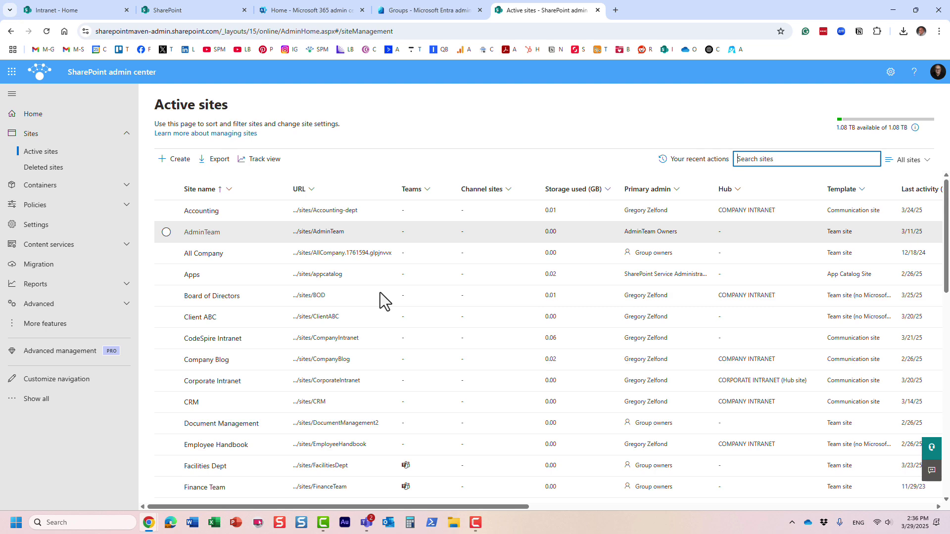
Browse the full Active sites list, then bring up the incognito window showing USA-Some site for Mary-HR
scroll(386, 369, down, 4)
scroll(393, 352, up, 1)
scroll(394, 350, up, 3)
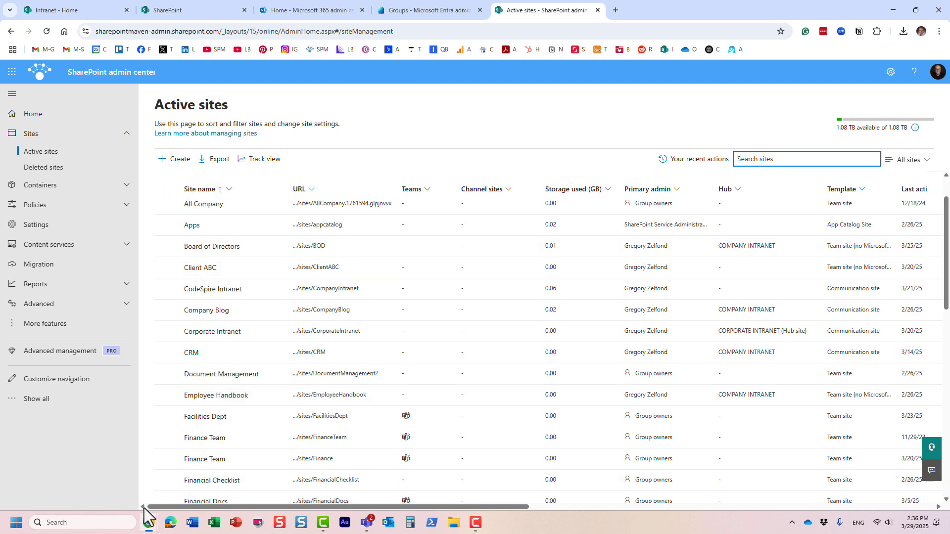
mouse_move(148, 521)
click(182, 500)
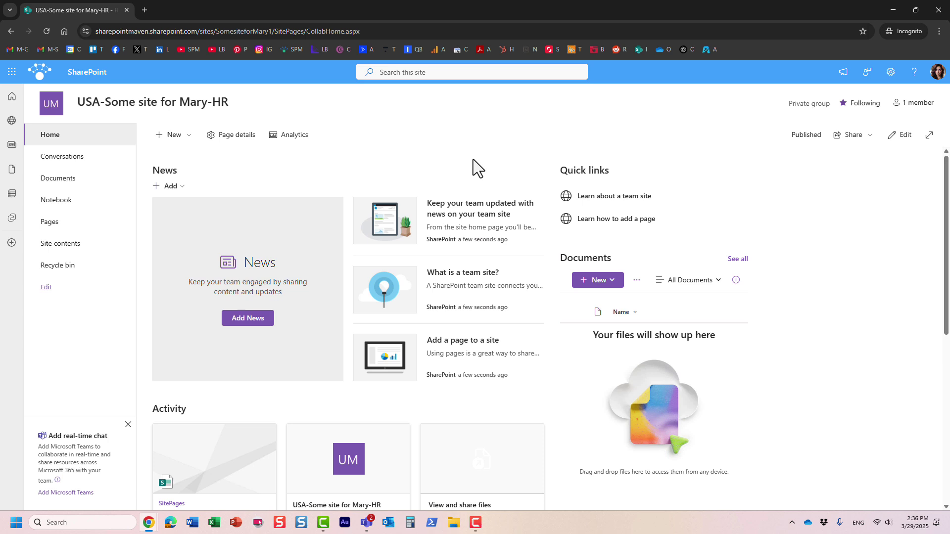